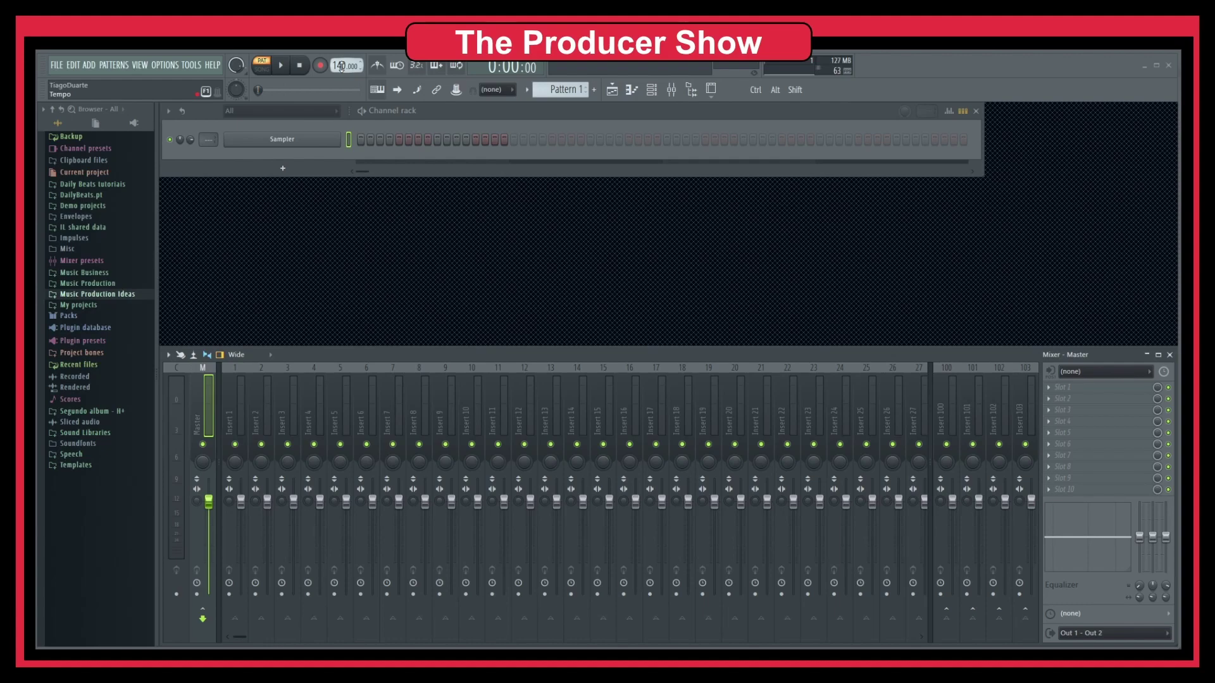
In the Sampler's piano roll, place C7, D7, E7 and F#7 notes one beat apart.
right_click(328, 141)
click(358, 136)
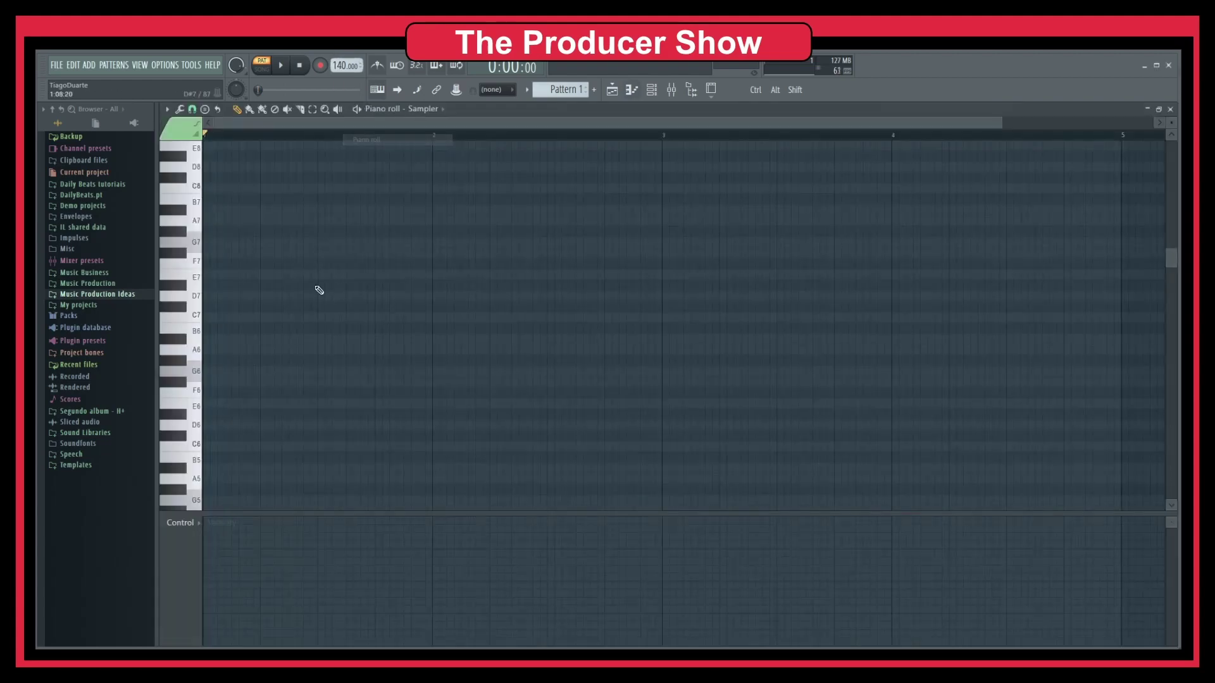
click(226, 318)
click(265, 296)
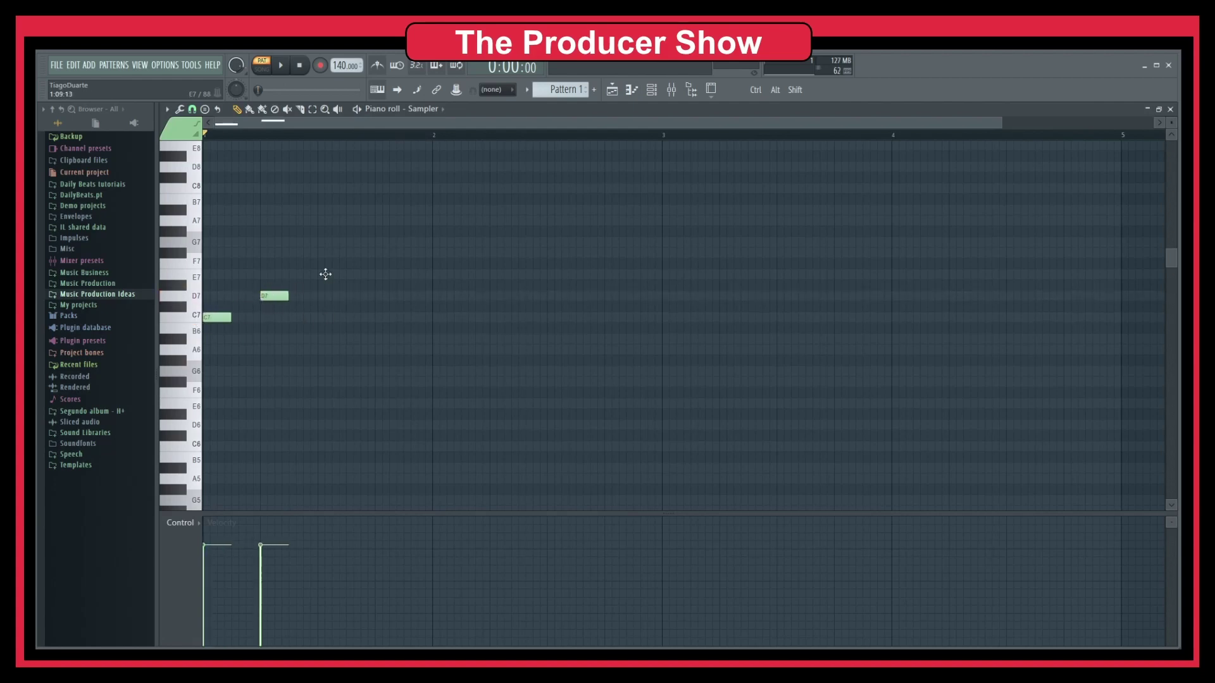
click(326, 274)
drag(326, 274, 318, 274)
click(378, 253)
Close the piano roll, then reopen the Sampler's piano roll from the channel rack.
key(F7)
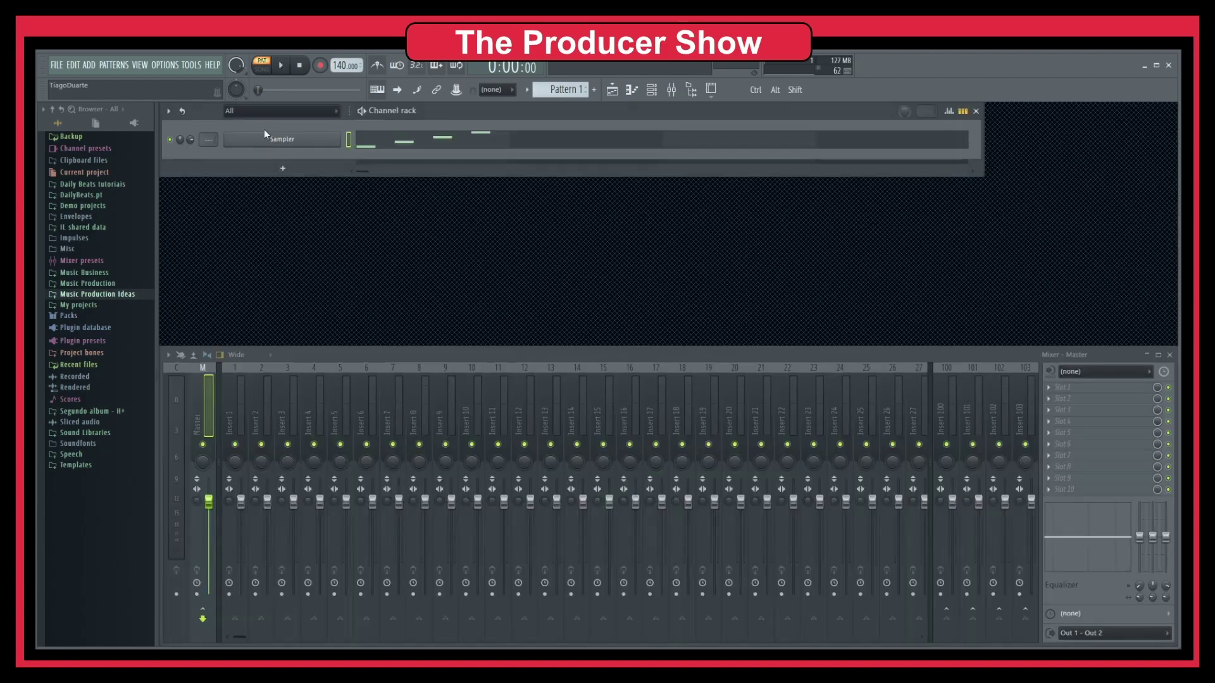
click(310, 138)
click(320, 140)
click(435, 150)
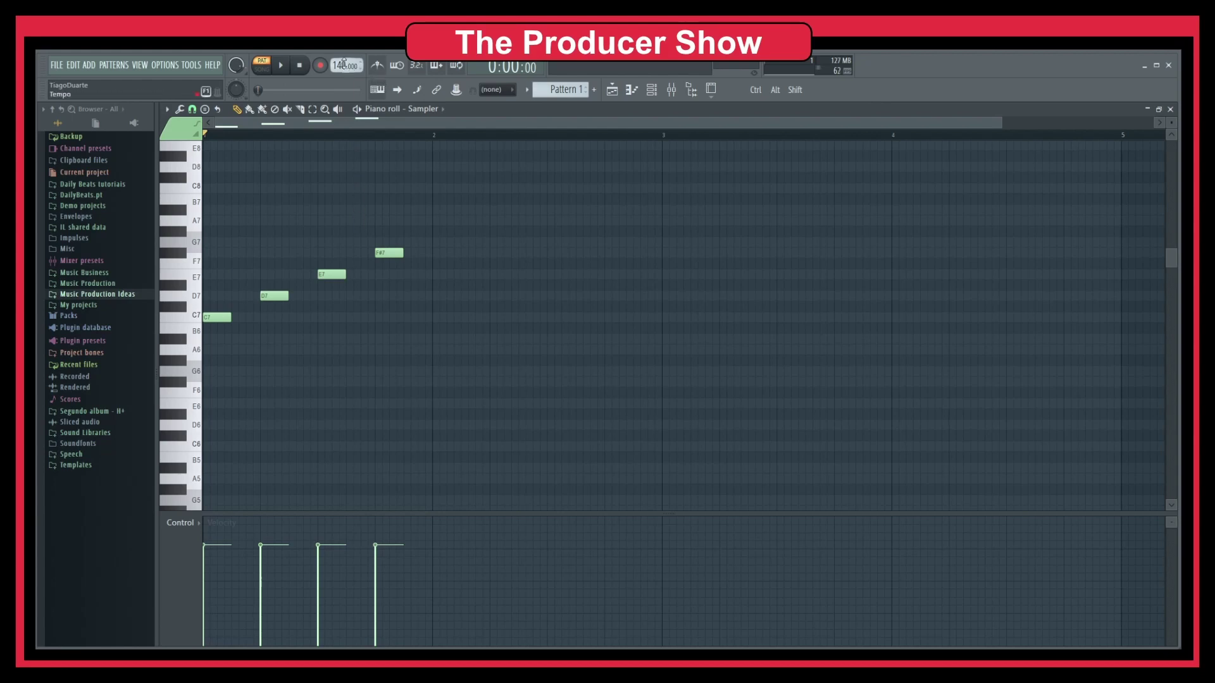
Drag the tempo down from 140 toward 100 BPM, then select all four notes.
drag(343, 62, 344, 86)
drag(435, 214, 207, 352)
click(272, 364)
drag(420, 195, 208, 345)
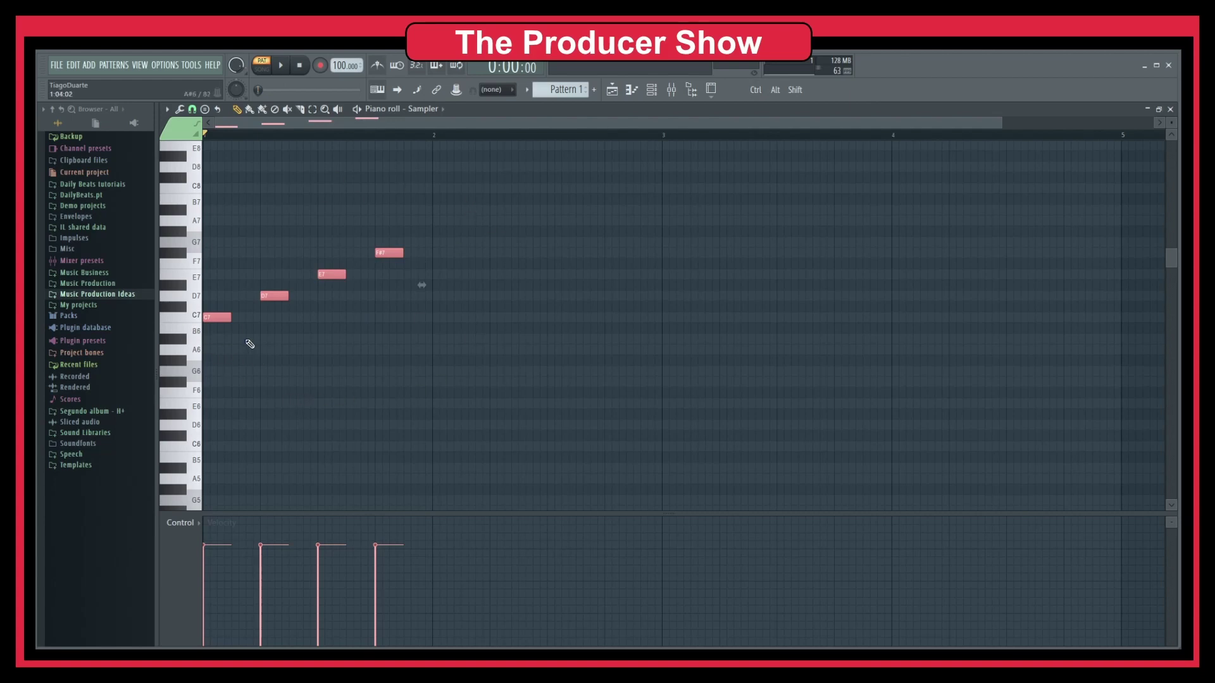
Check the Snap options without changing them, set the tempo to 111 BPM, and select all four notes.
click(227, 262)
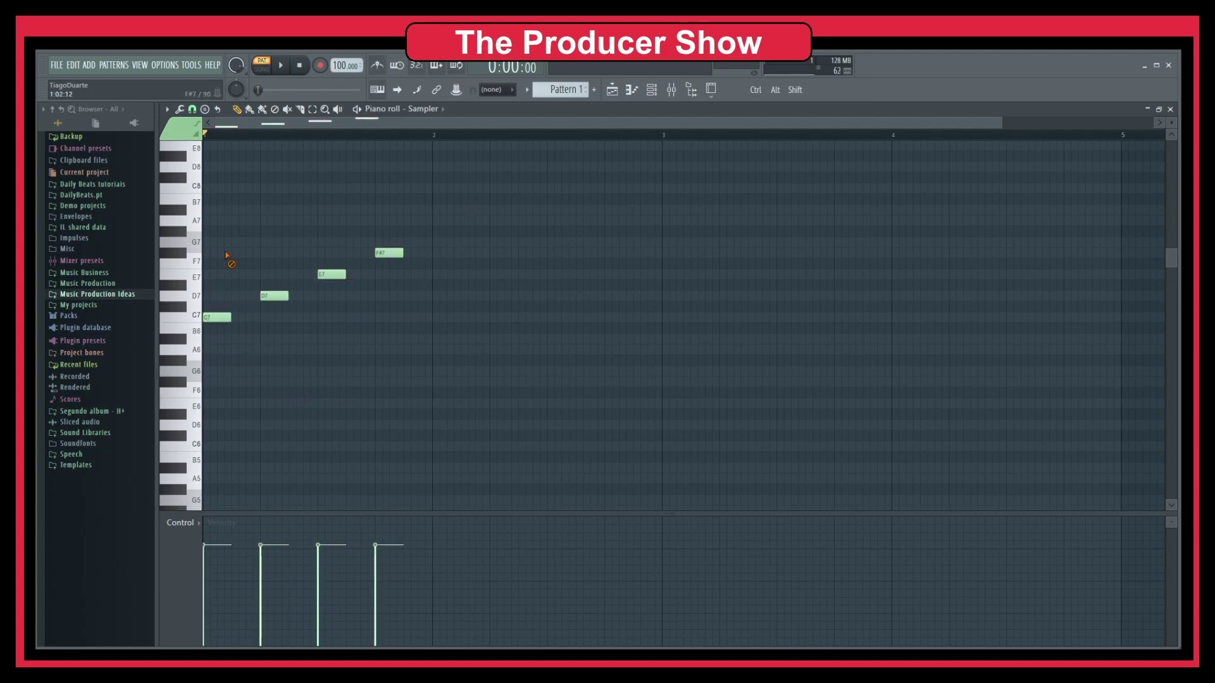
click(192, 109)
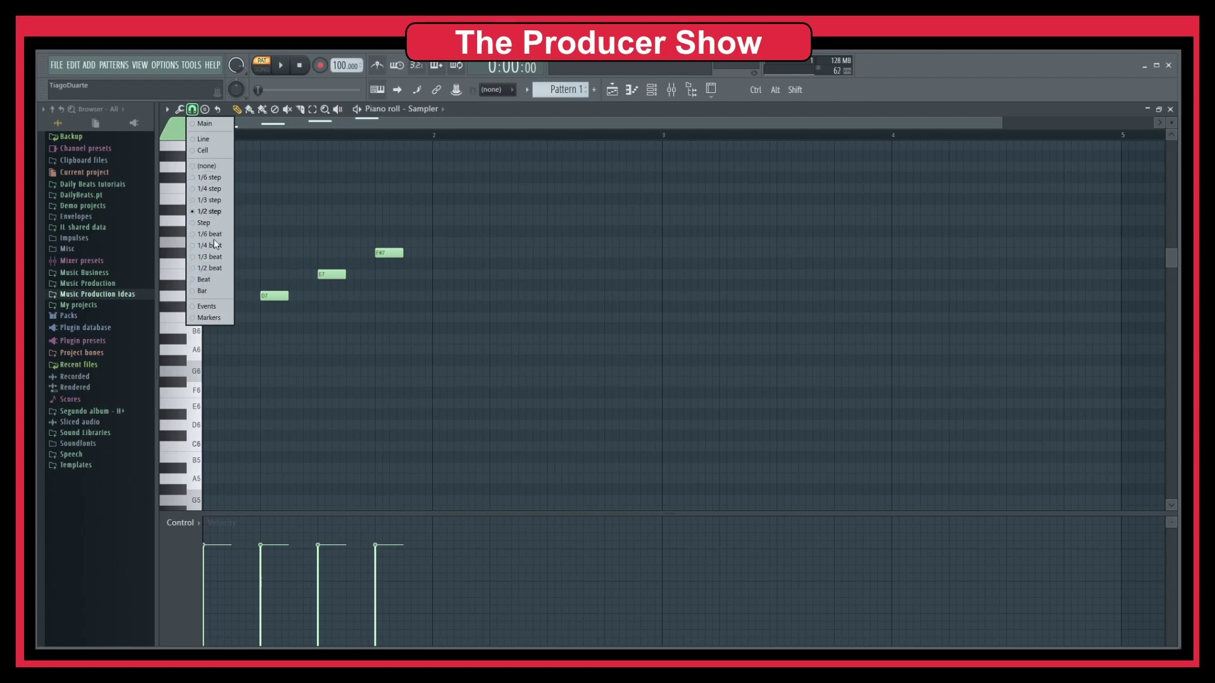
click(400, 370)
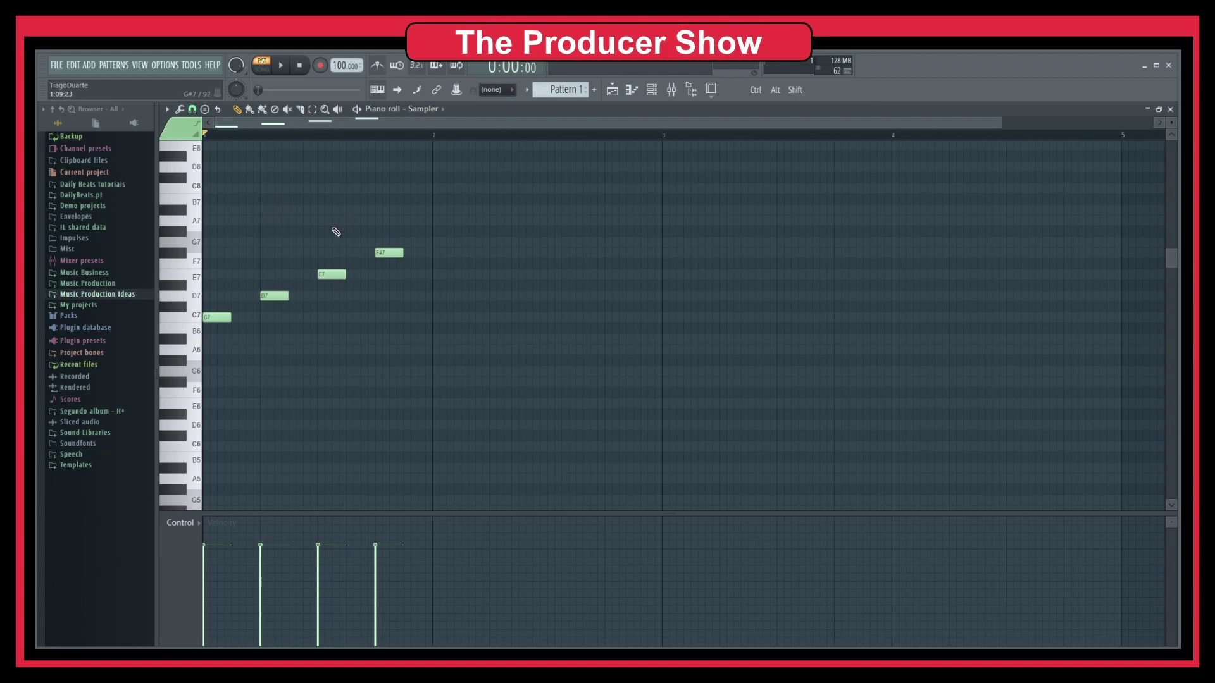
mouse_move(352, 66)
mouse_down()
mouse_move(352, 87)
mouse_move(340, 61)
mouse_up()
drag(408, 205, 238, 360)
Push D7 a beat later and set the piano roll snap to whole beats.
drag(283, 297, 561, 253)
drag(612, 216, 205, 360)
click(323, 401)
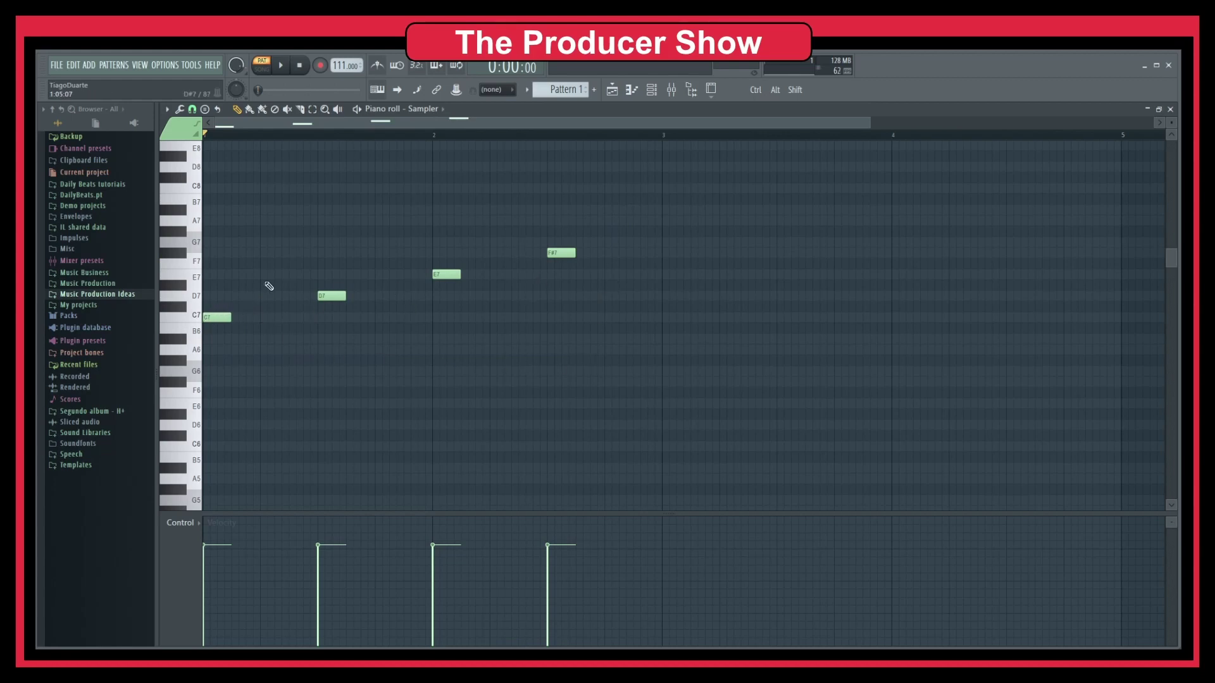
click(193, 109)
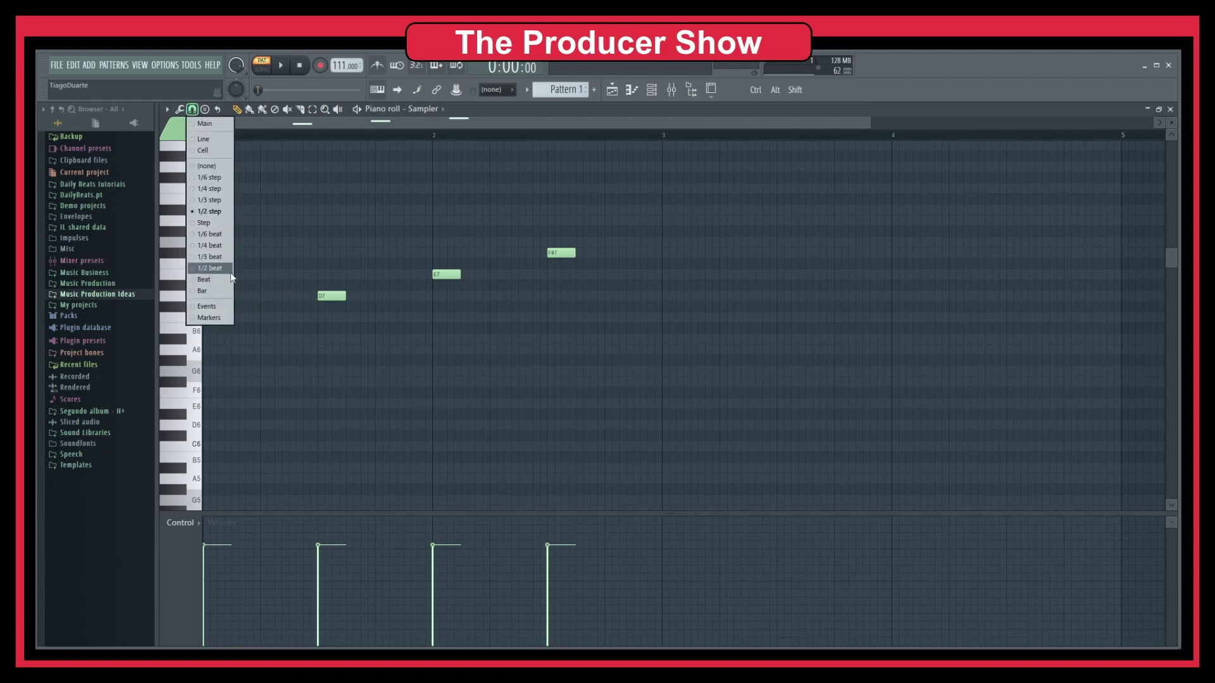
click(230, 279)
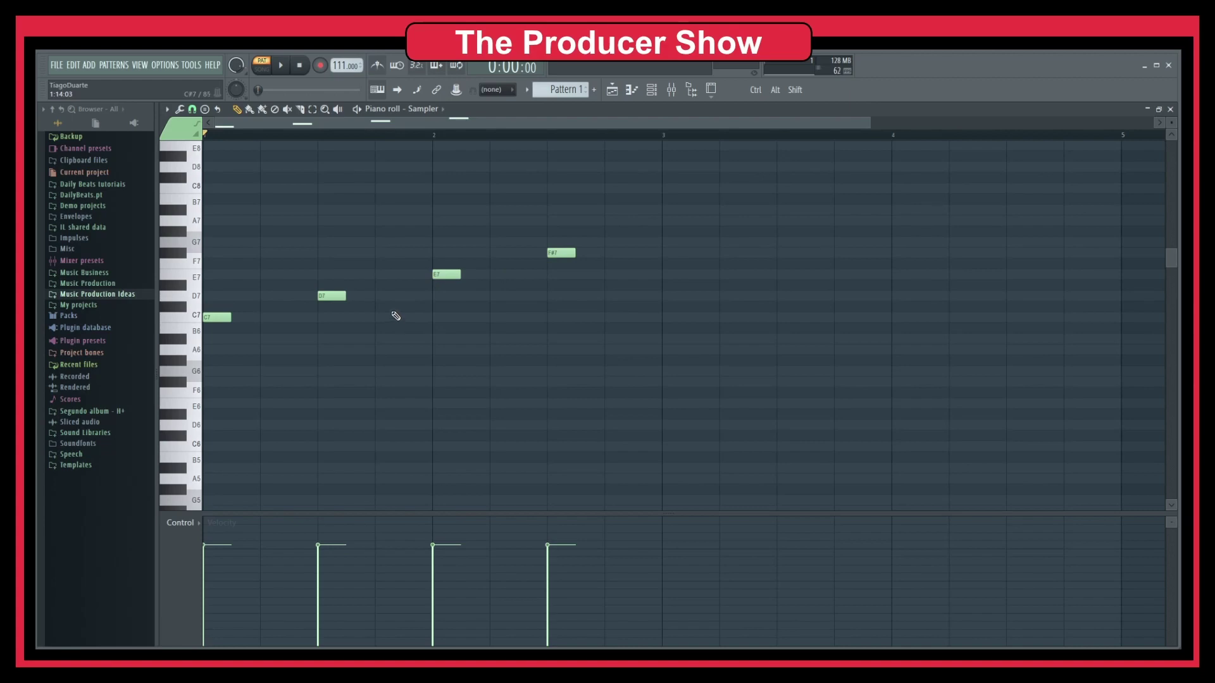
Choose a finer snap and pull D7, E7 and F#7 left to follow C7 every half beat.
click(193, 109)
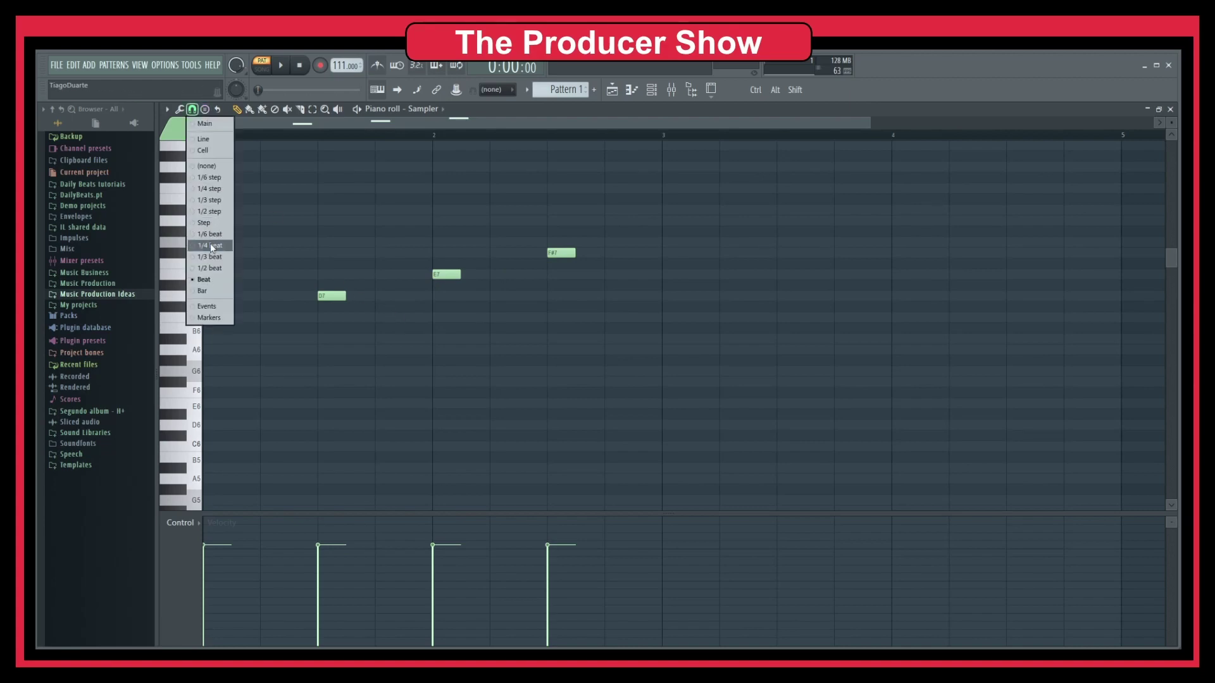
click(214, 267)
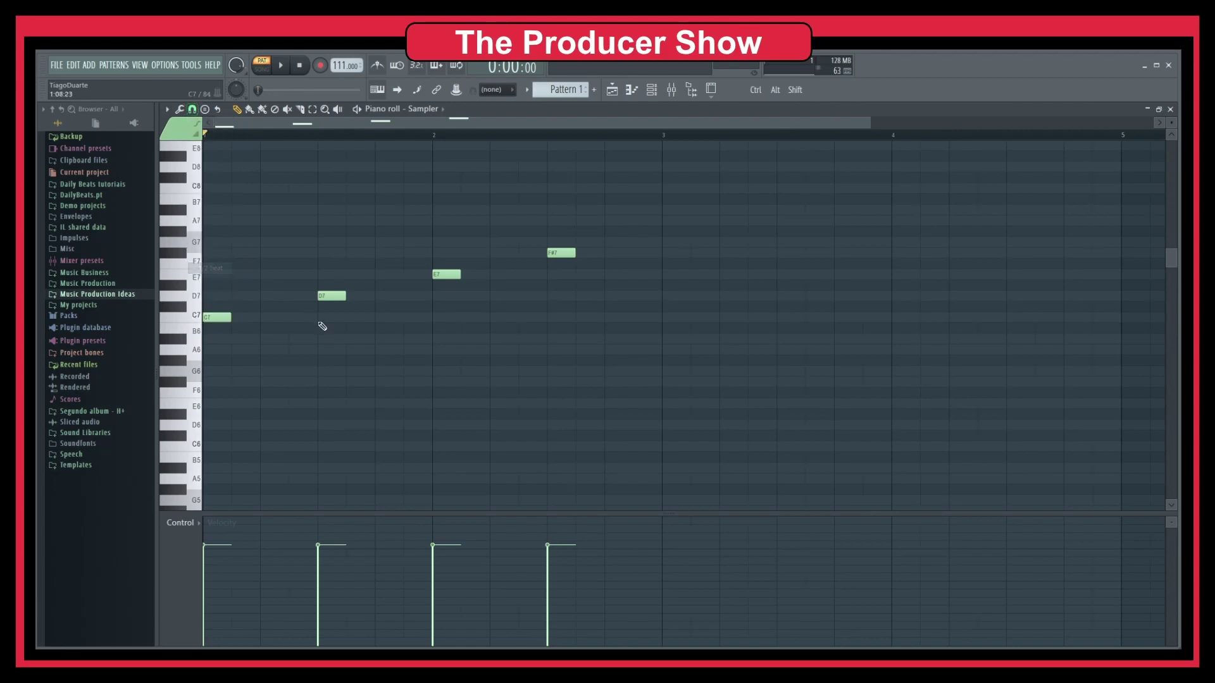
drag(323, 295, 230, 296)
drag(447, 274, 274, 275)
drag(552, 255, 293, 254)
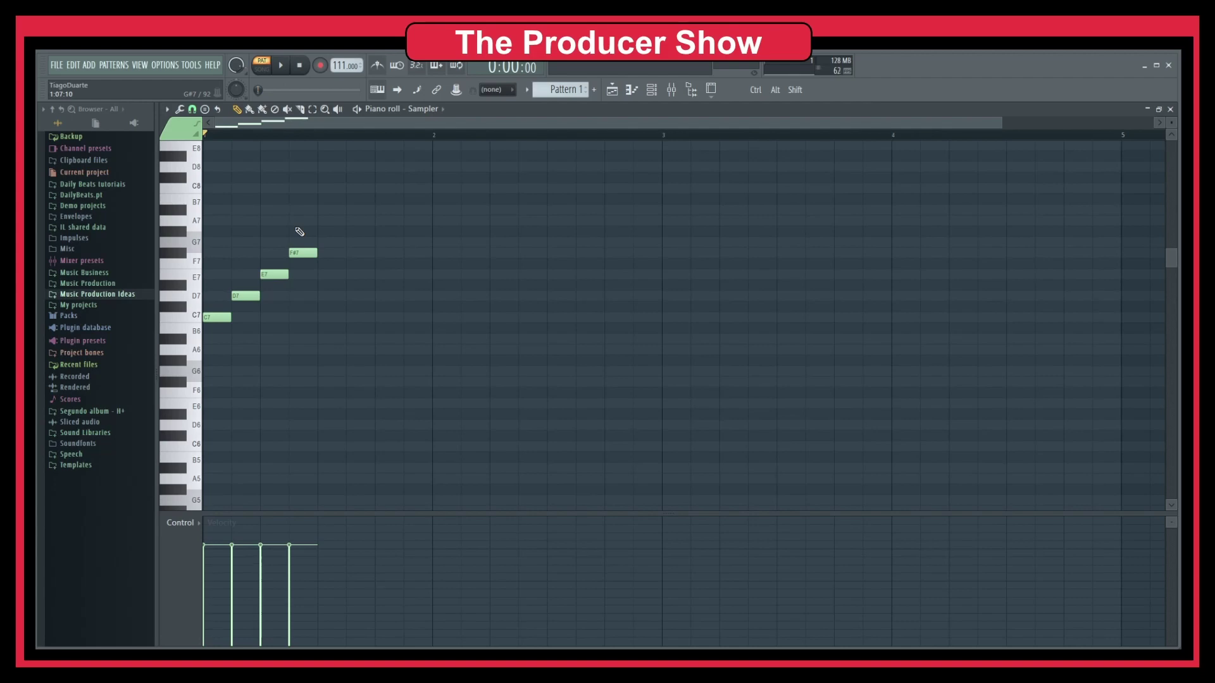
Try the 100 BPM and 140 BPM tempo presets.
right_click(340, 63)
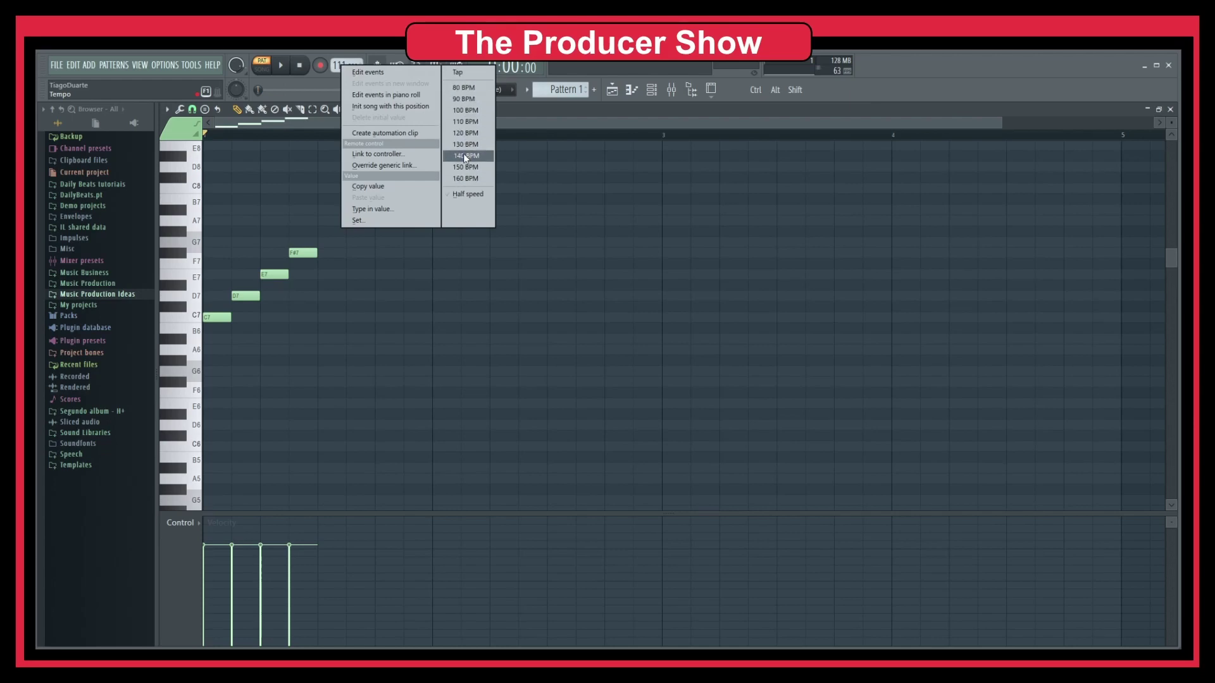
click(467, 110)
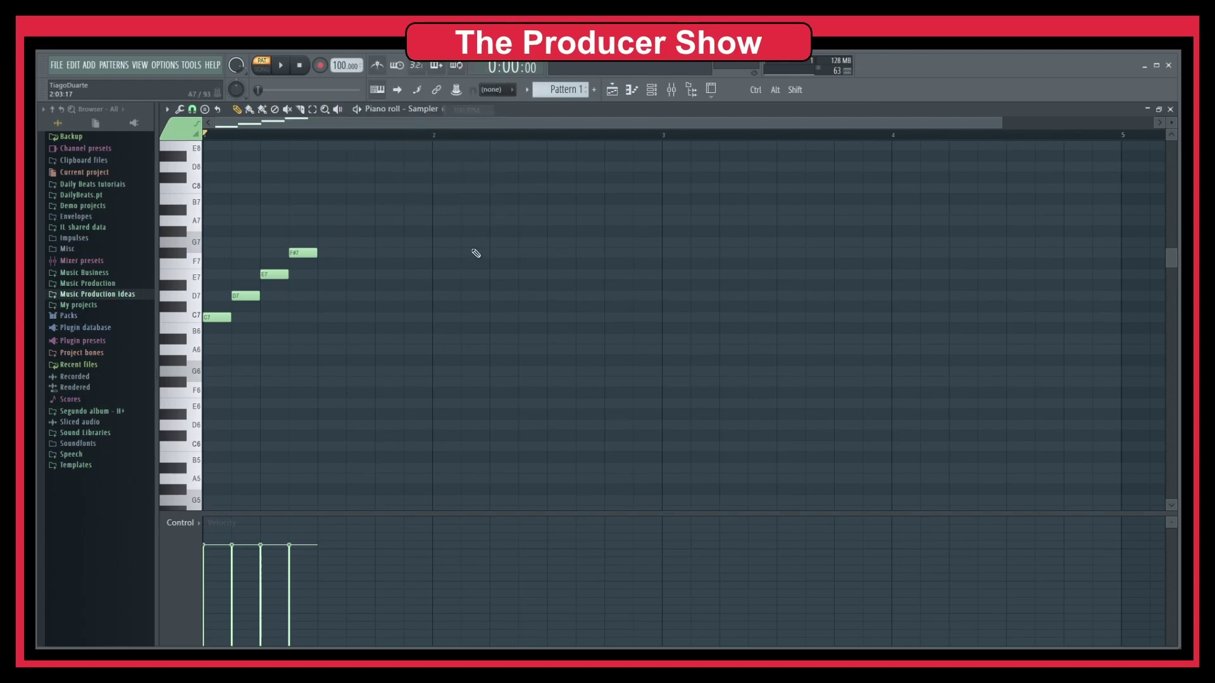
right_click(343, 64)
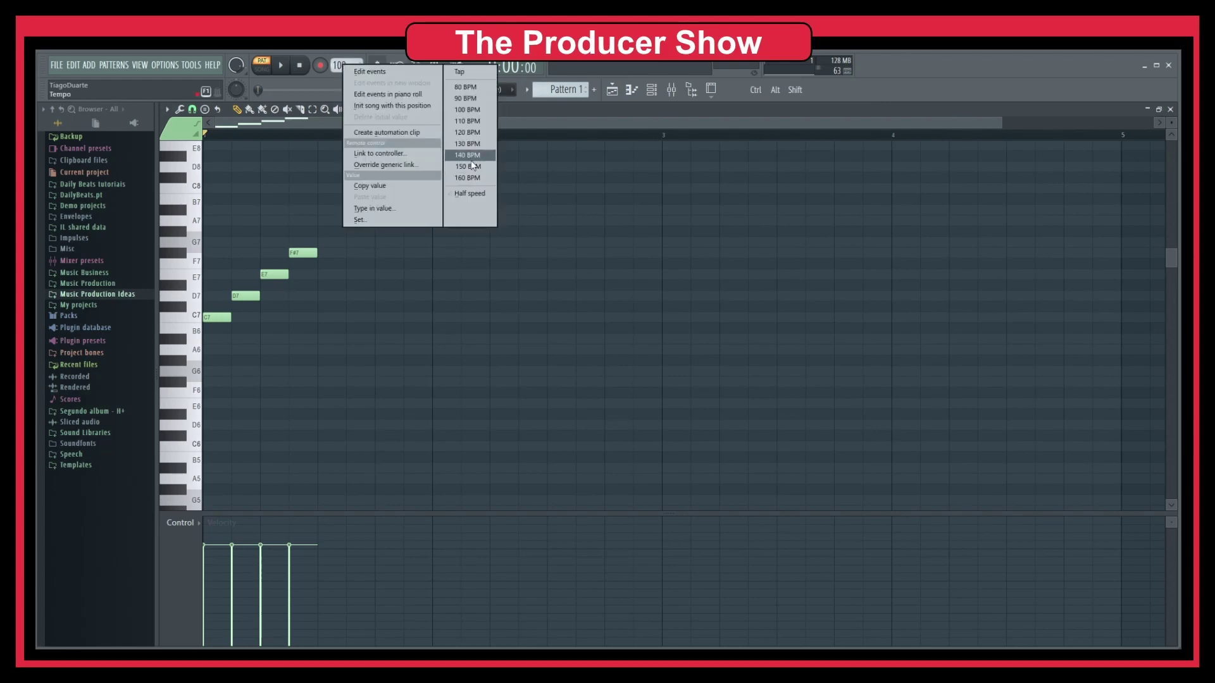
click(471, 157)
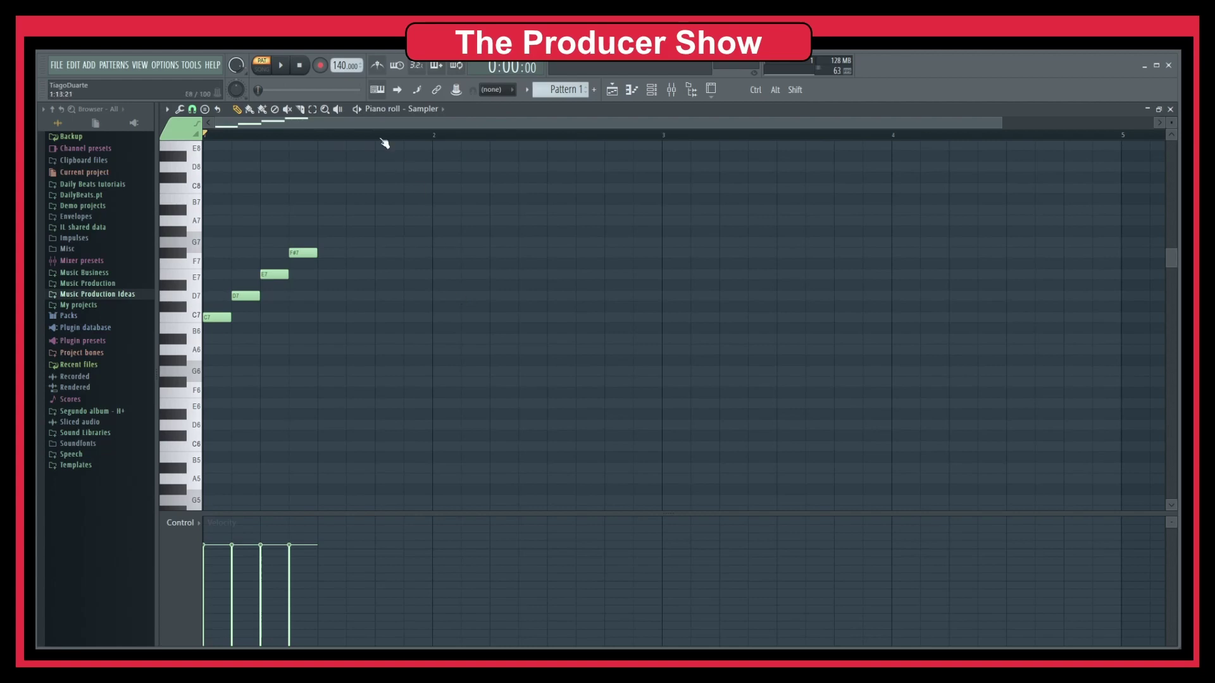
Pick the 90 BPM tempo preset and nudge the tempo up slightly into the low 90s.
right_click(350, 66)
click(342, 65)
right_click(340, 66)
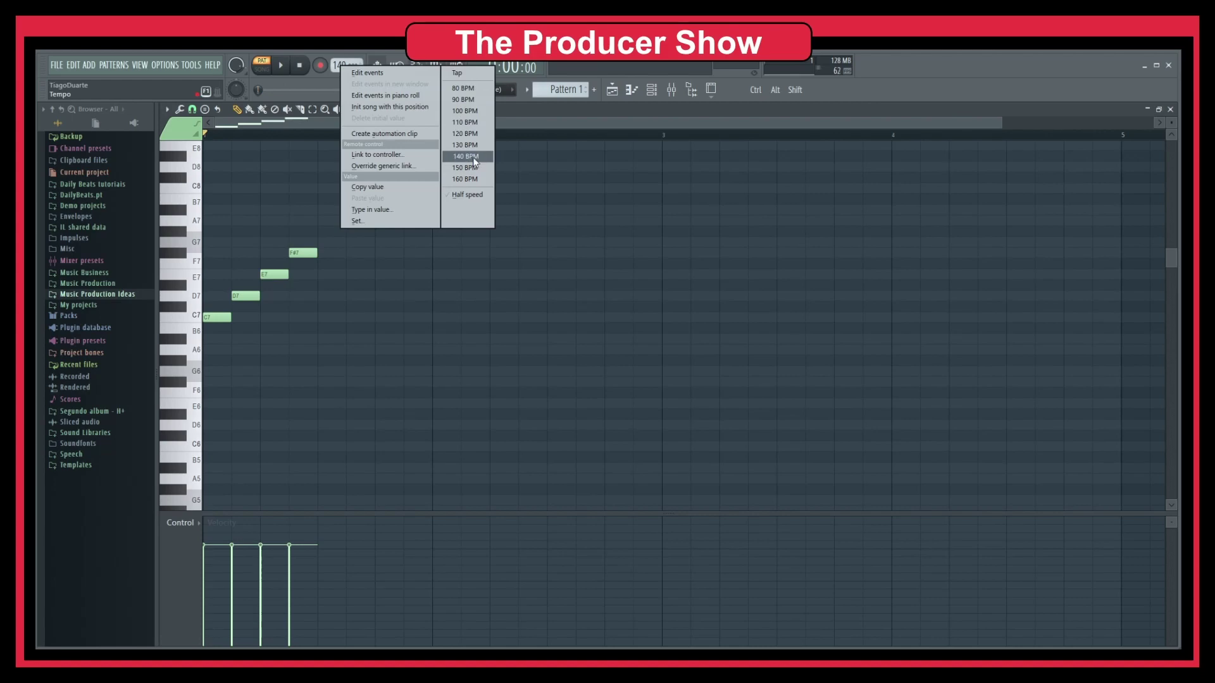
click(466, 100)
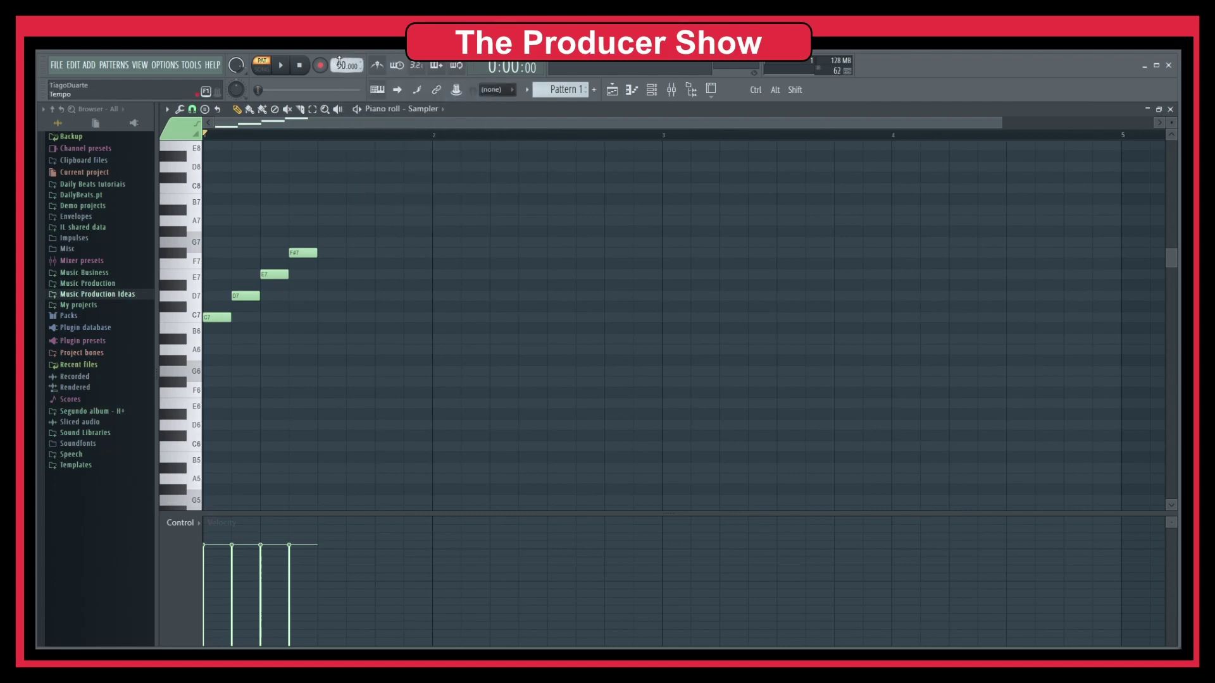
drag(339, 66, 338, 64)
right_click(339, 64)
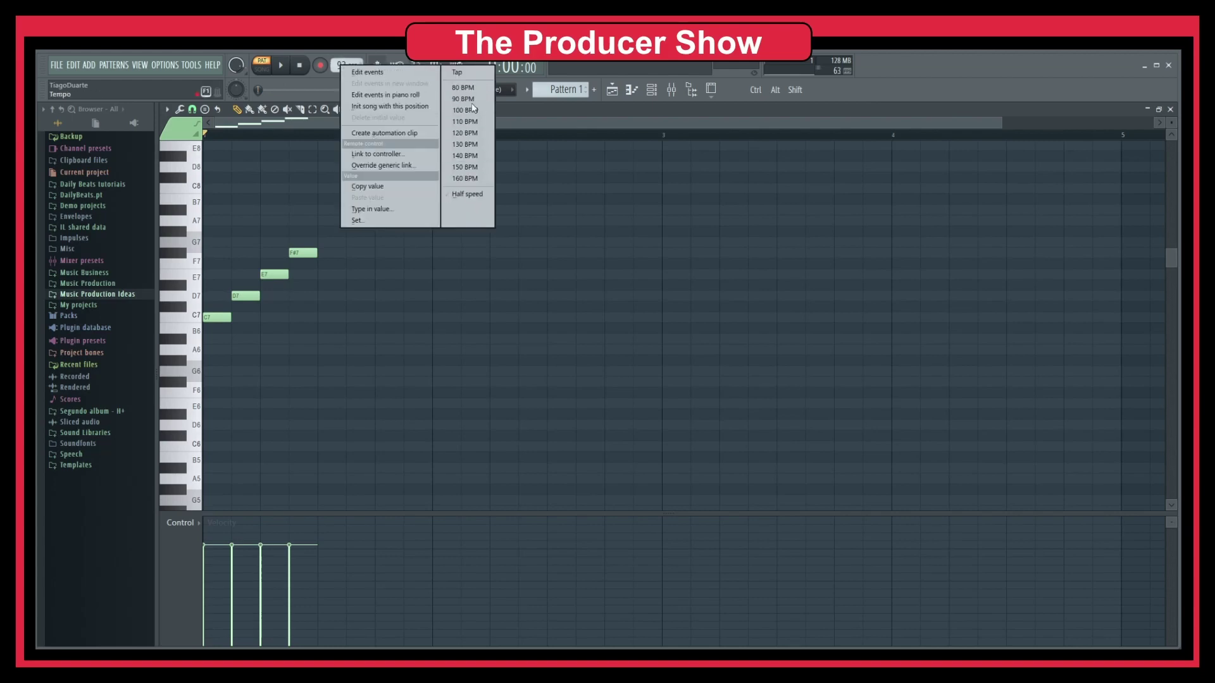
Open the tempo tapper and tap a beat until the tempo settles at 110 BPM.
click(461, 73)
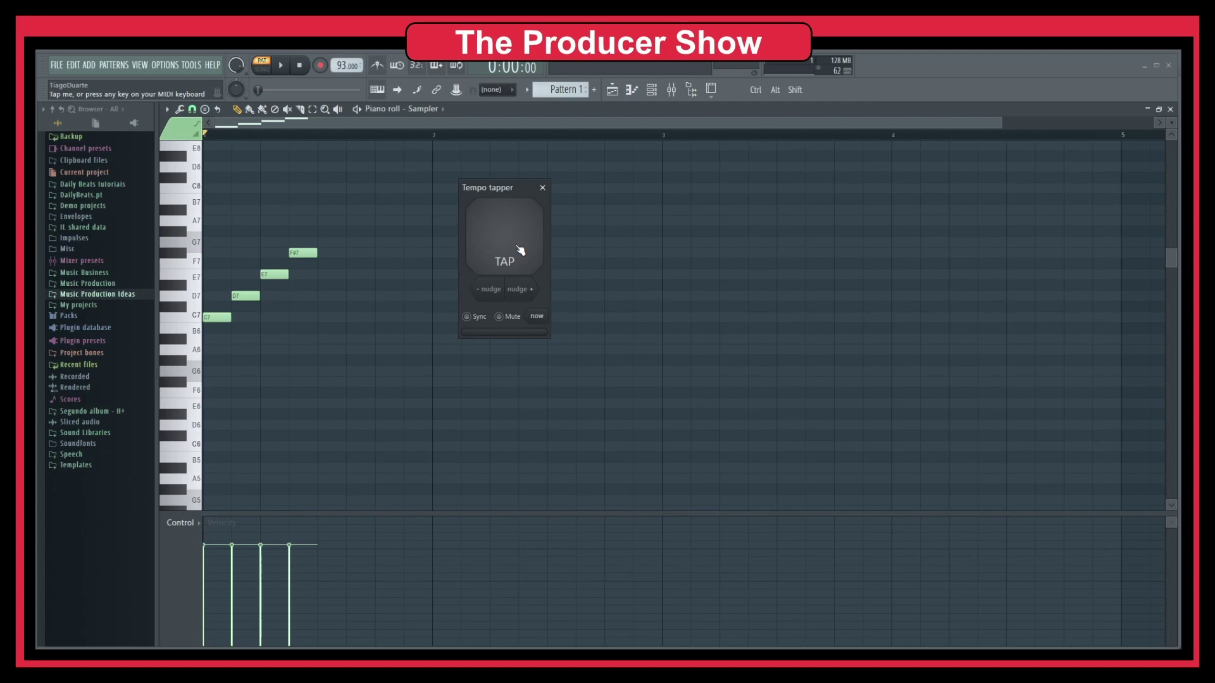
click(520, 250)
click(521, 250)
click(520, 250)
click(520, 251)
click(514, 251)
click(514, 251)
click(513, 251)
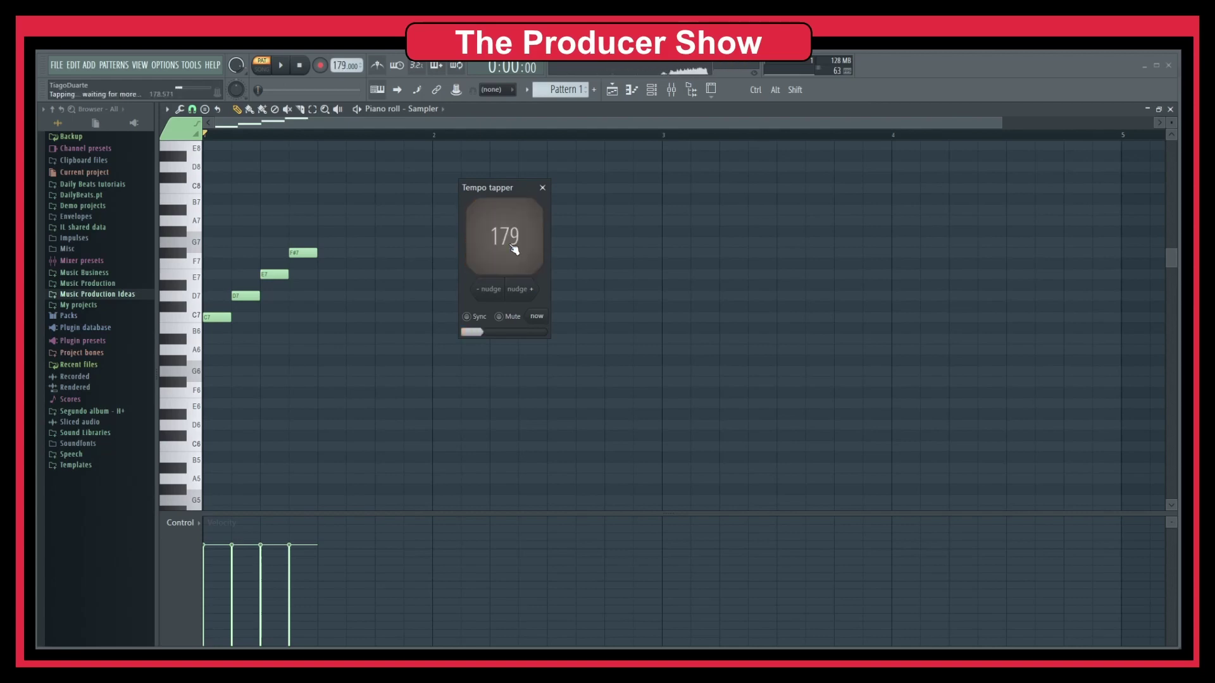
click(527, 249)
click(527, 250)
click(528, 250)
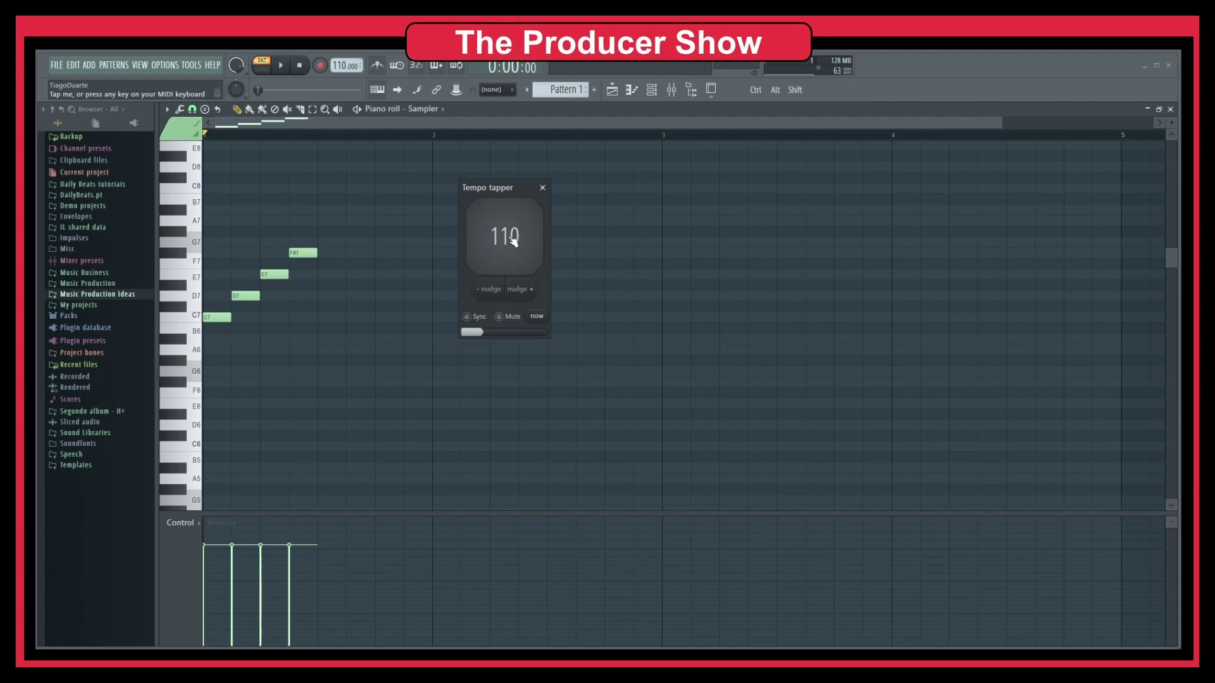
Close the tapper and piano roll, then add an Addictive Keys channel from 3th Party instruments.
click(543, 188)
click(1171, 109)
click(283, 169)
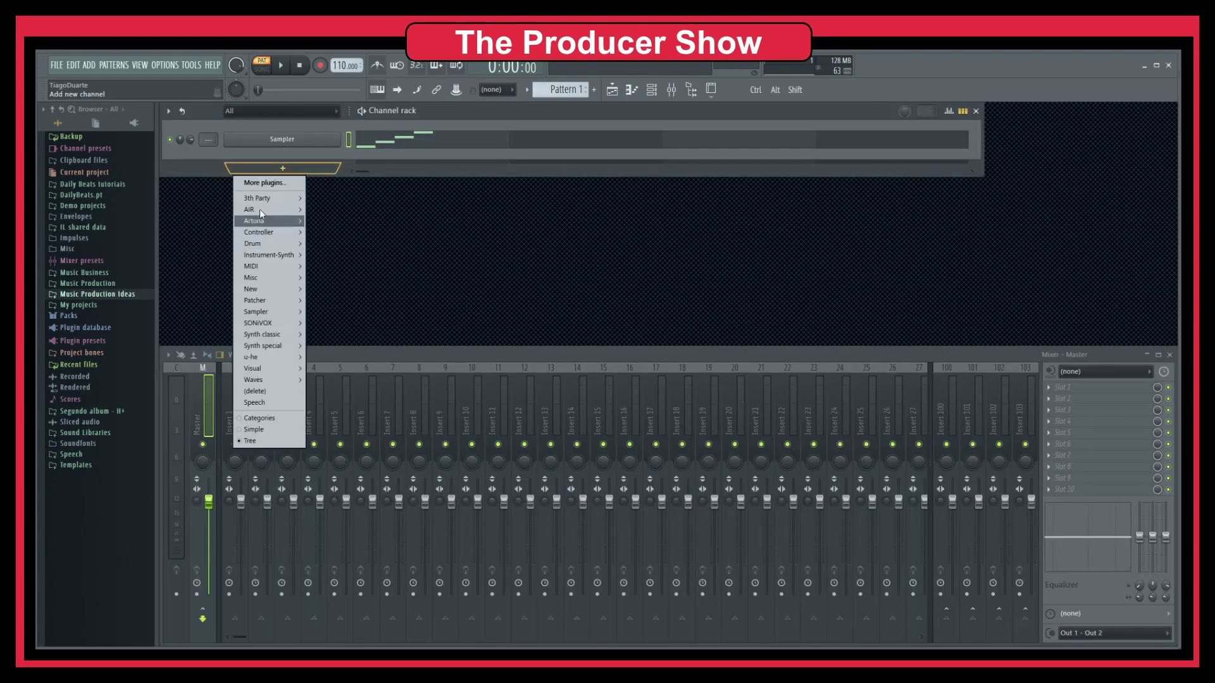
mouse_move(258, 198)
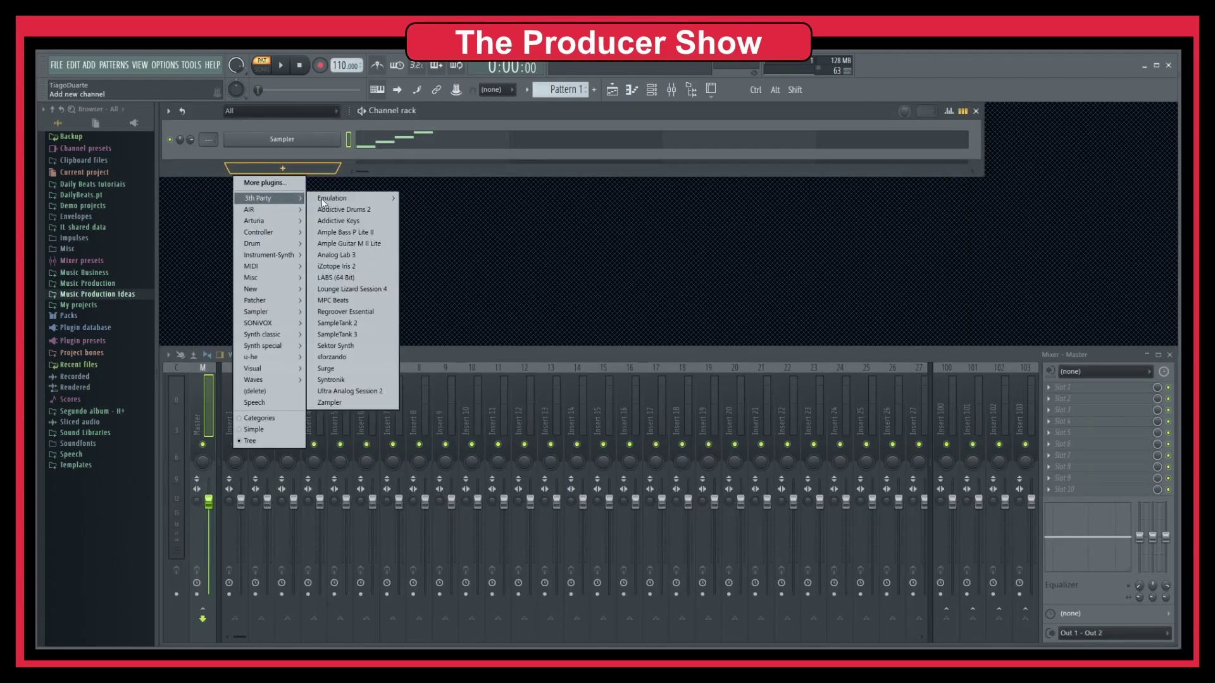
click(348, 221)
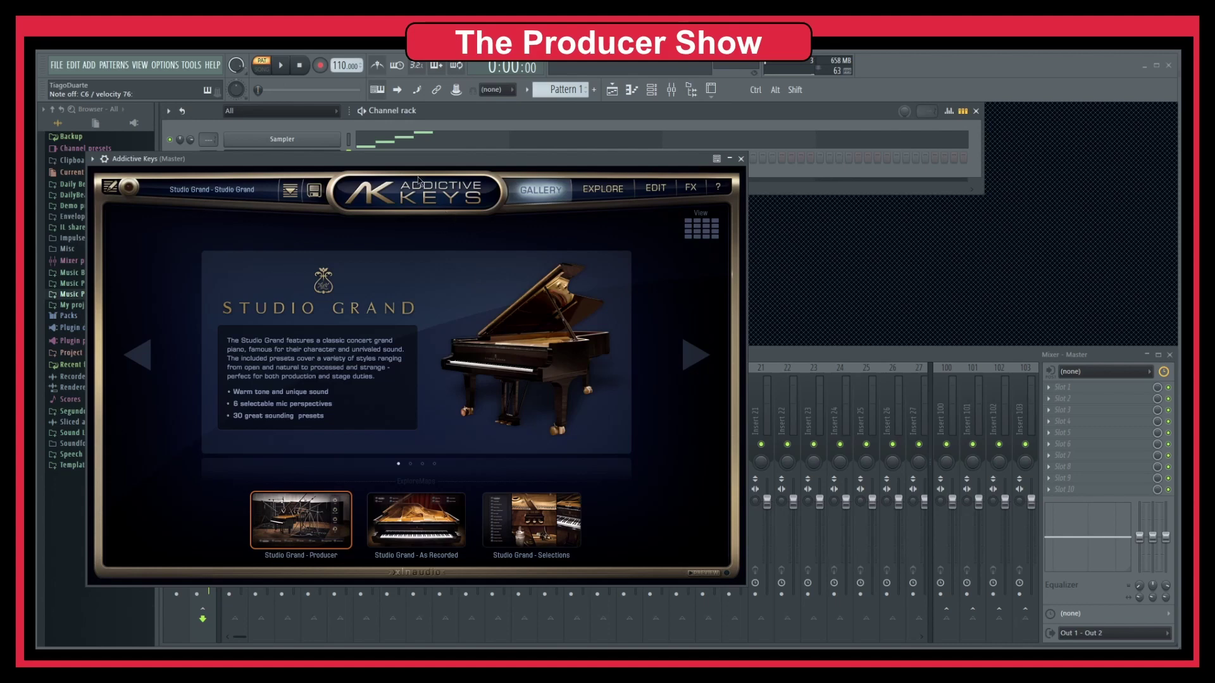
Reopen the tempo tapper, tap the tempo up to 140 BPM, and return to the Sampler piano roll.
right_click(345, 65)
click(486, 110)
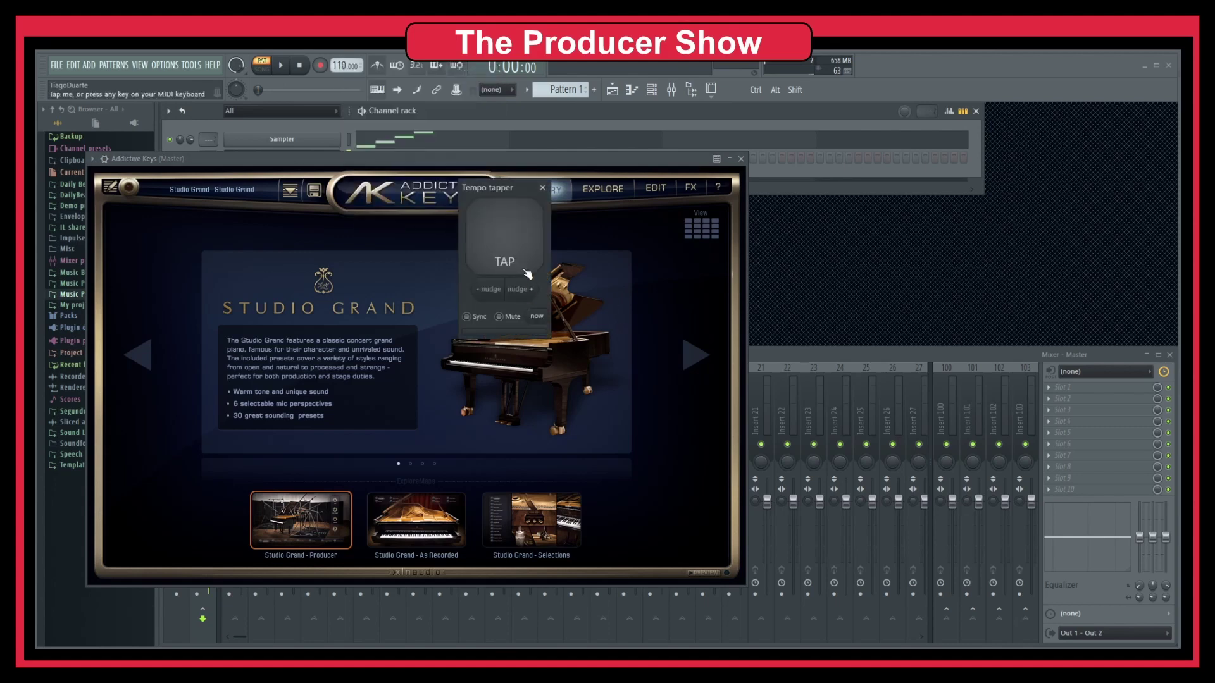
click(517, 245)
click(518, 245)
click(518, 247)
click(519, 246)
click(519, 247)
click(520, 247)
click(521, 247)
click(520, 247)
click(520, 247)
click(520, 247)
click(520, 248)
click(520, 247)
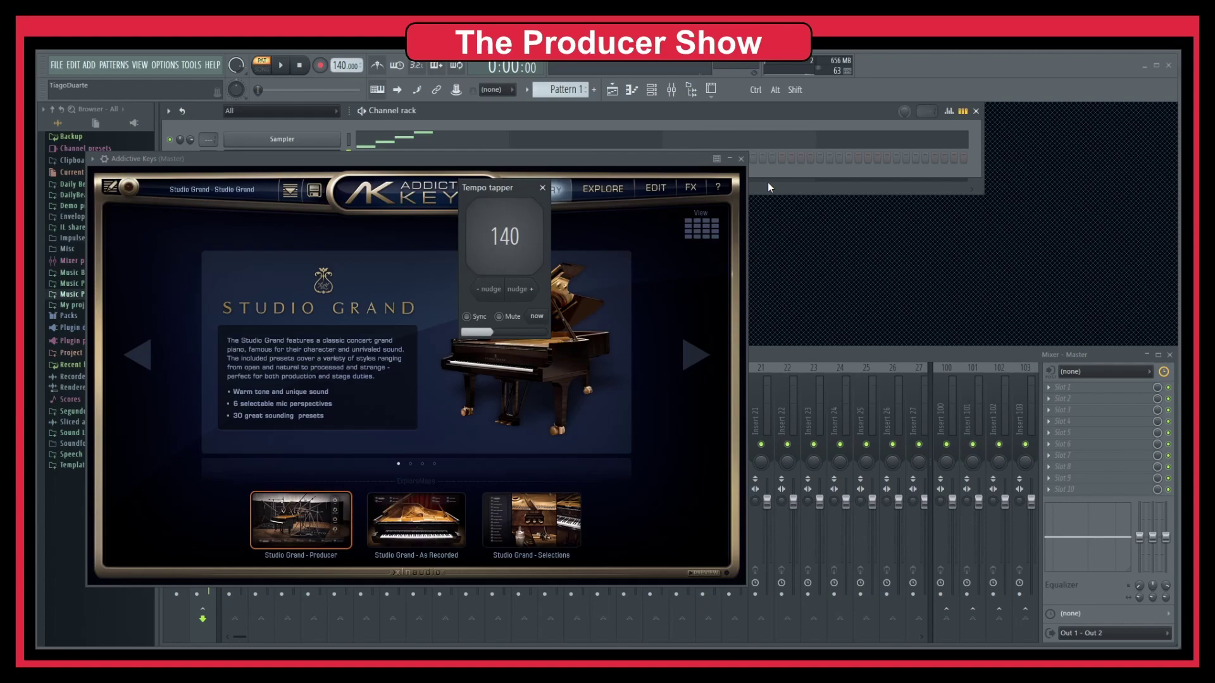
click(741, 159)
click(408, 146)
Delete the F#7, E7, D7 and C7 notes from the Sampler's piano roll.
right_click(303, 252)
right_click(274, 274)
right_click(246, 296)
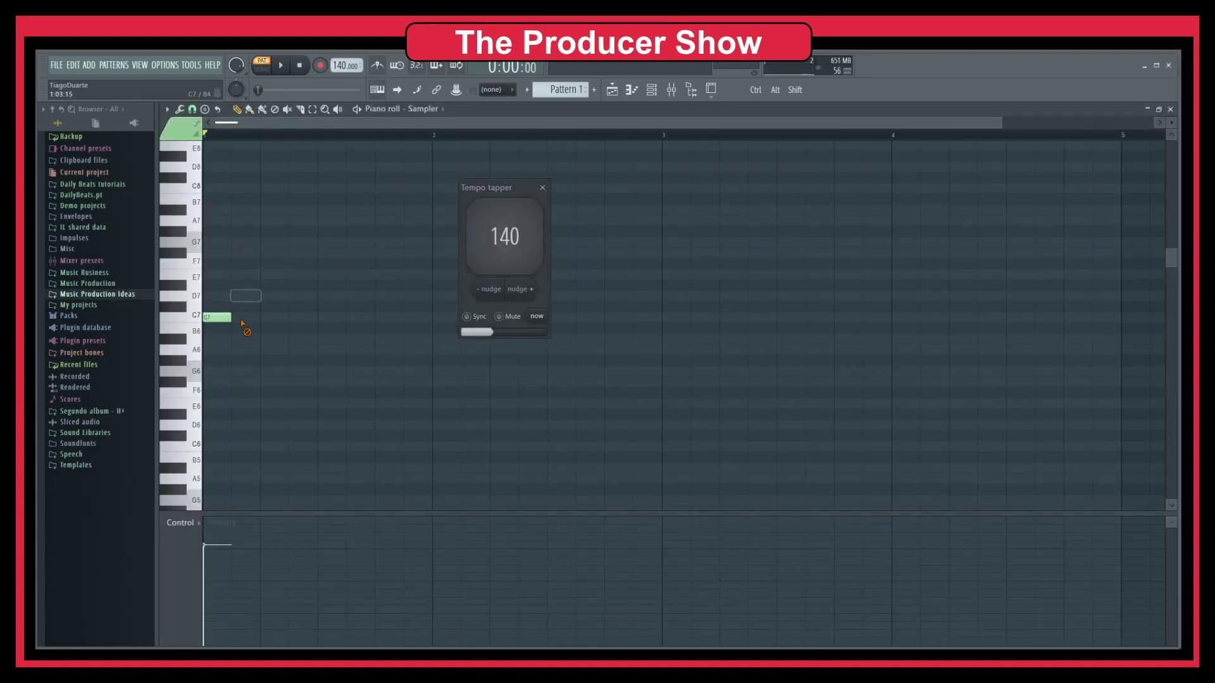
right_click(217, 317)
Close the tempo tapper and piano roll, then open and close the Addictive Keys piano roll.
click(543, 188)
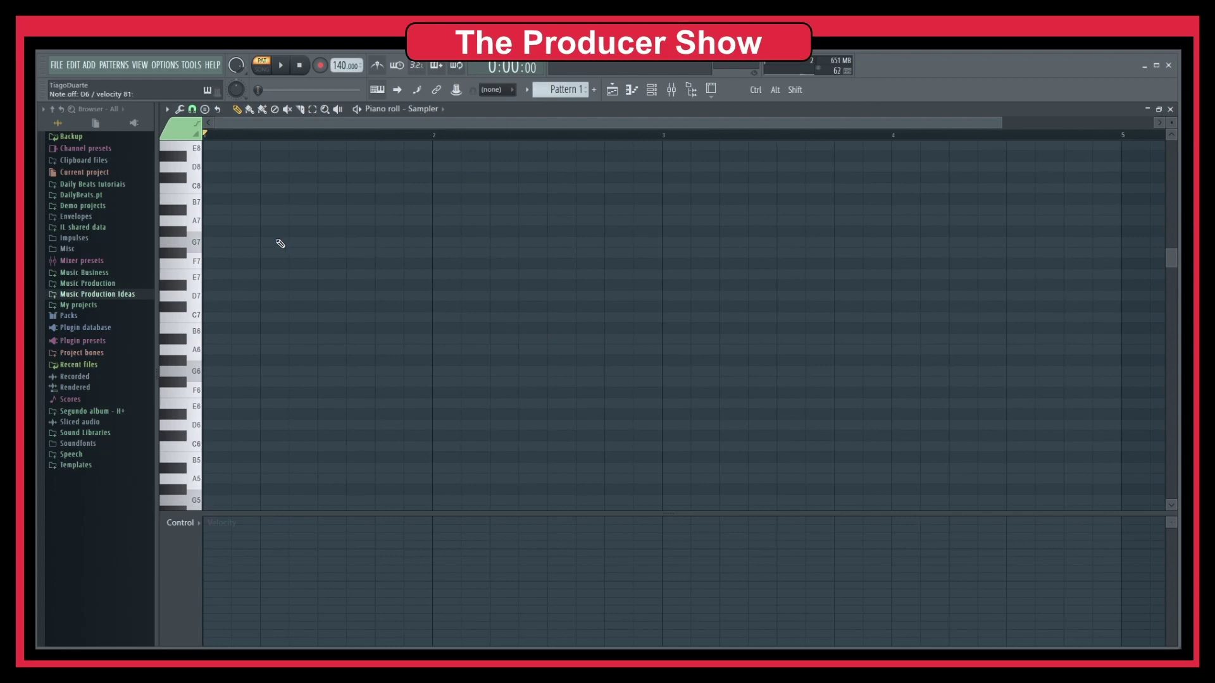
key(F7)
right_click(336, 158)
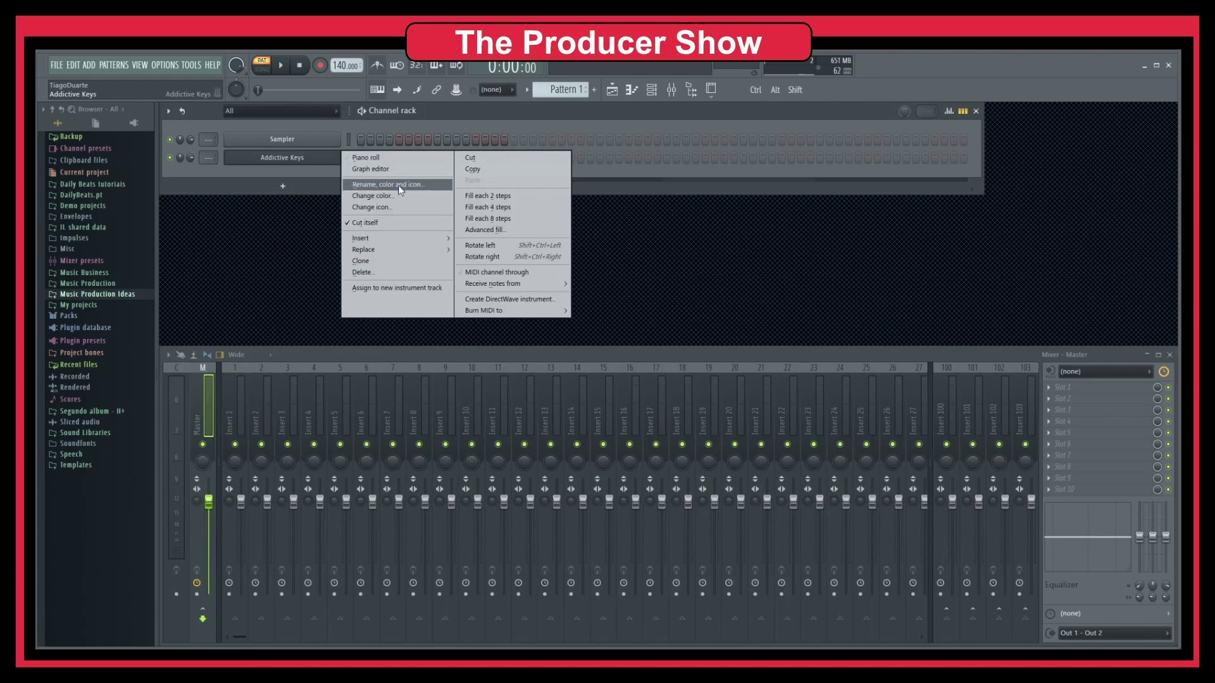
click(414, 158)
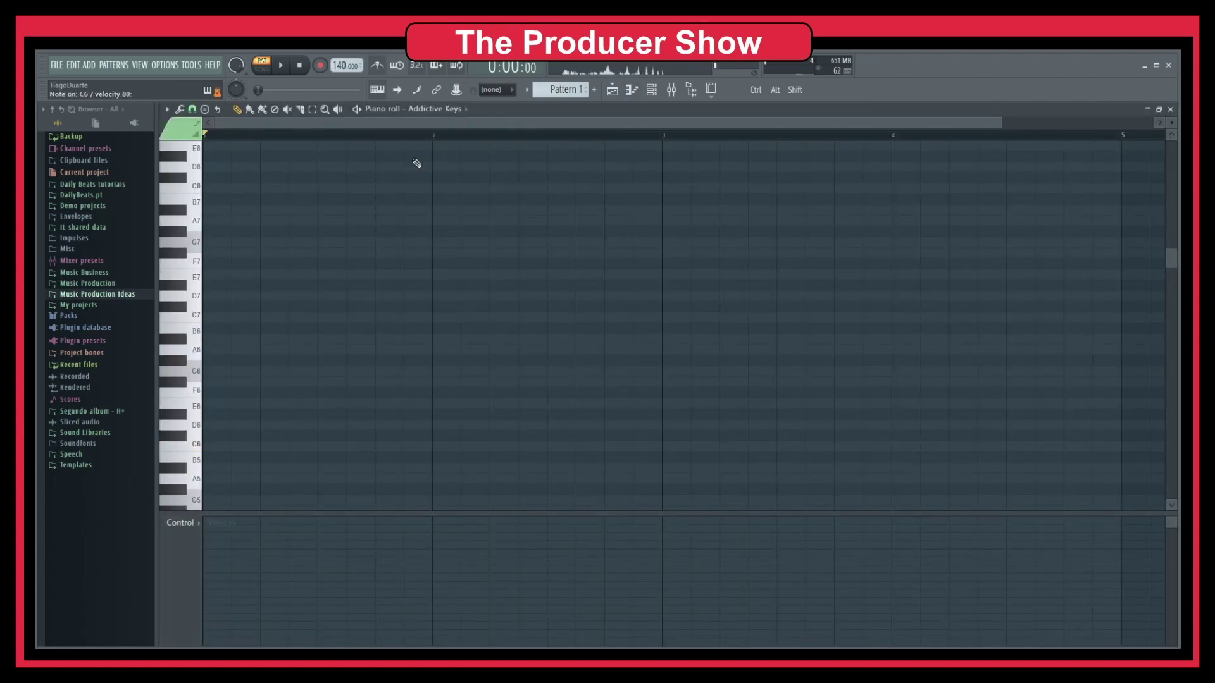
key(F7)
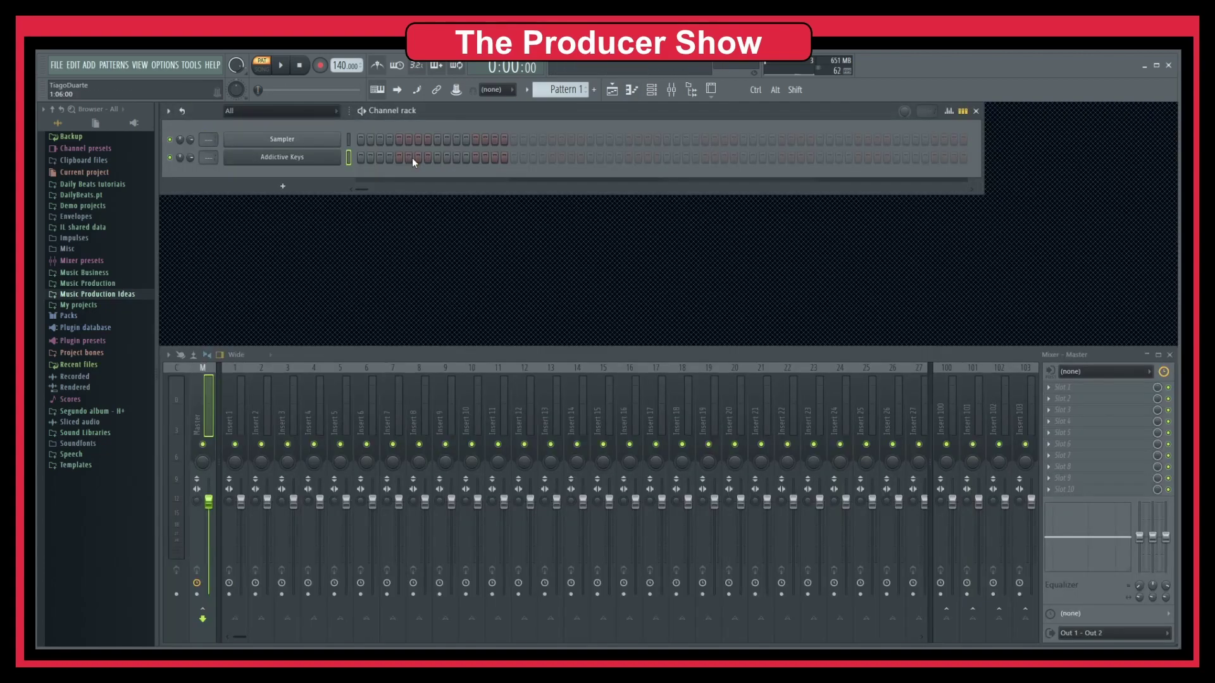